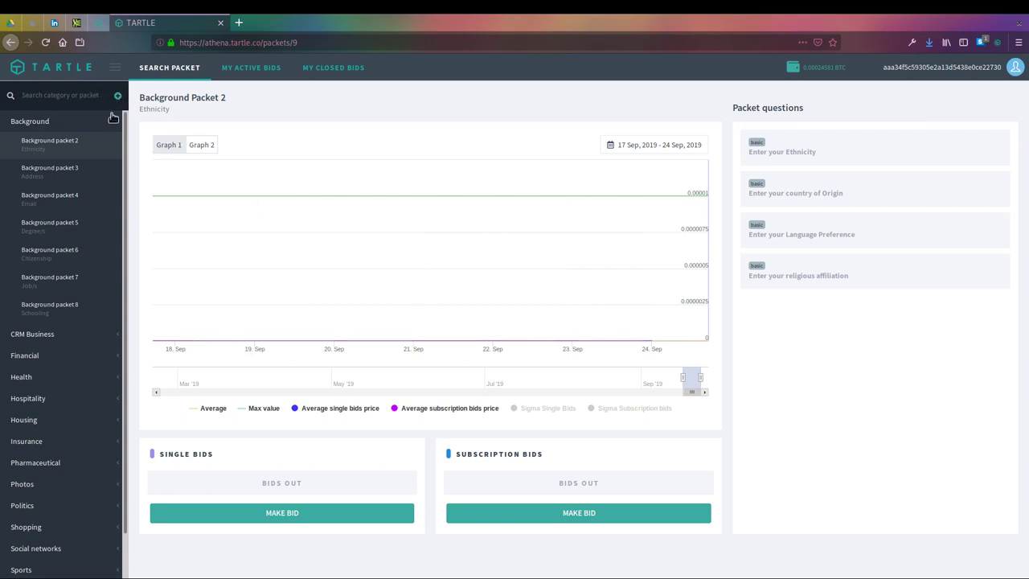
# - Open the form for suggesting a new category and choose the ear-shaped hearing icon for it
pyautogui.click(47, 98)
pyautogui.scroll(-2, 92, 241)
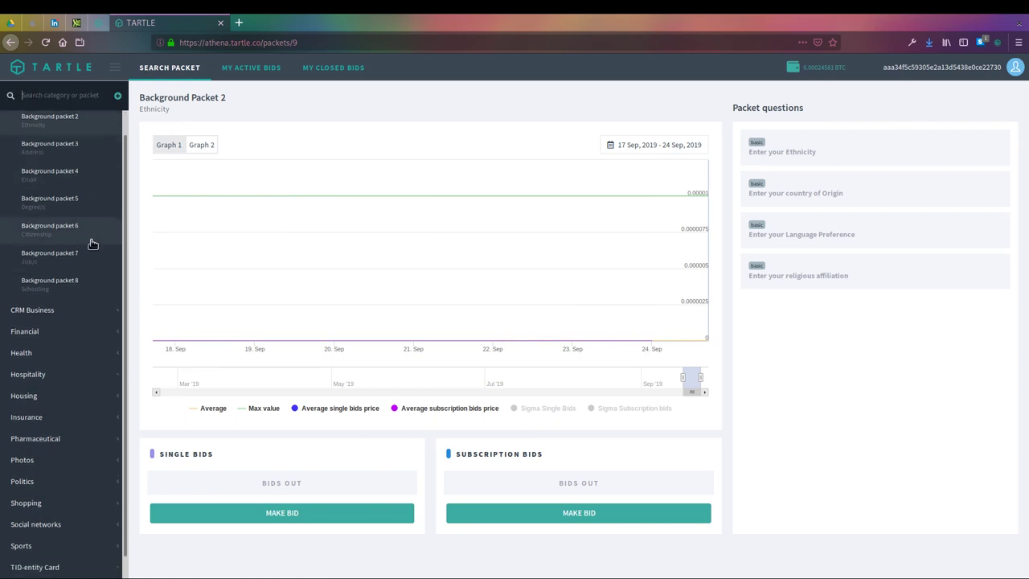
pyautogui.scroll(2, 74, 225)
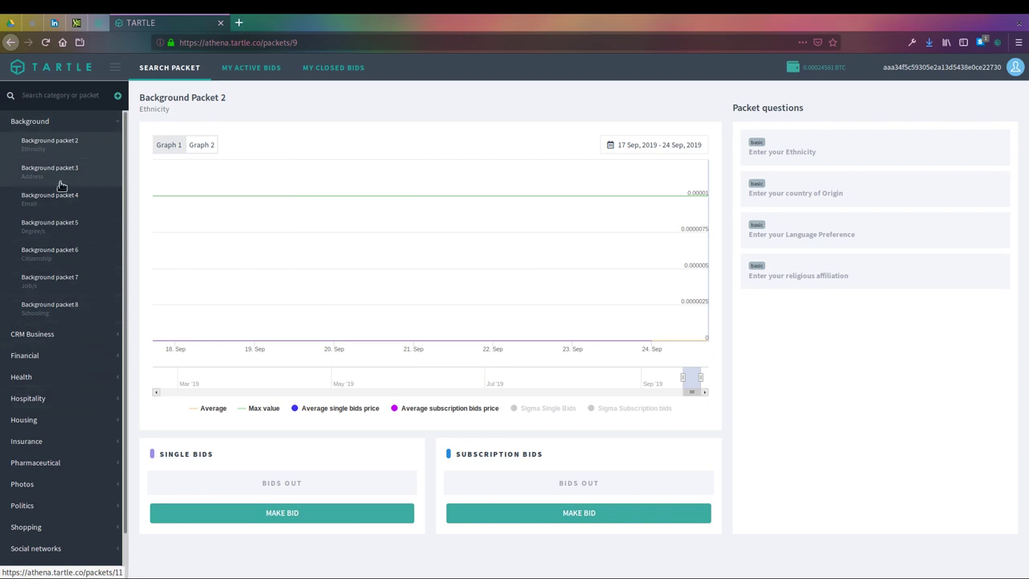
pyautogui.click(118, 96)
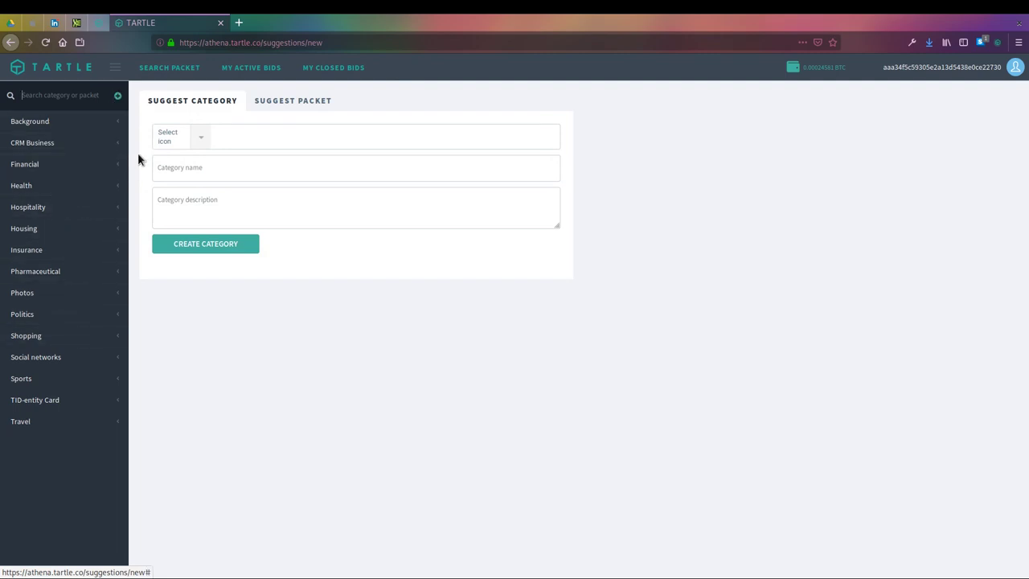
pyautogui.click(199, 150)
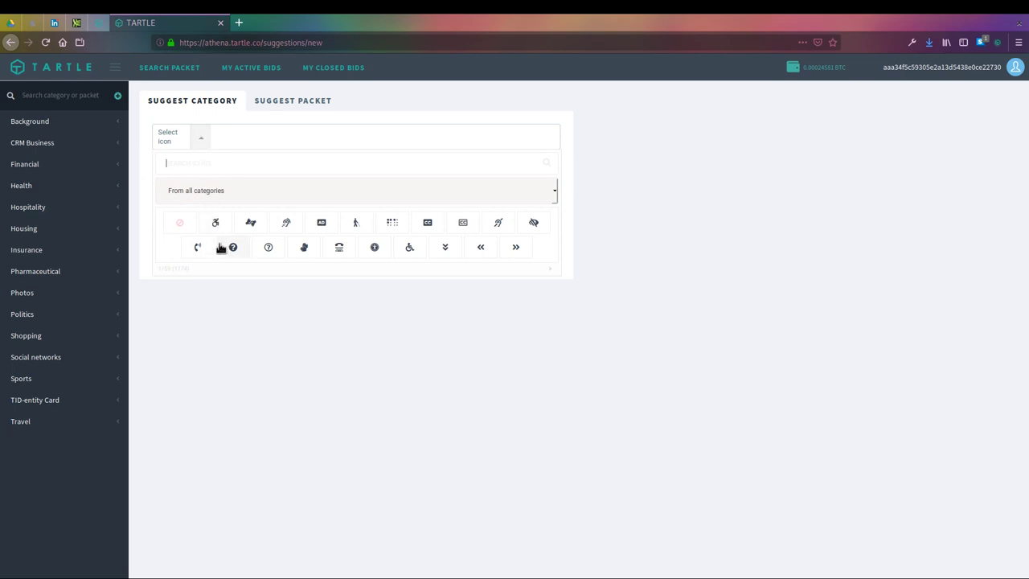
pyautogui.click(286, 223)
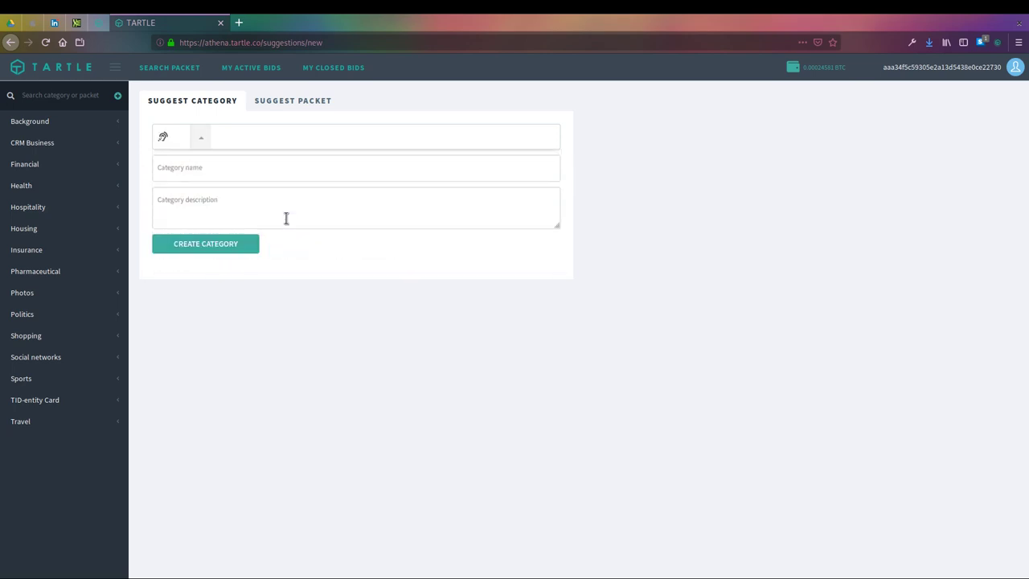
# - Submit the category suggestion with the name "Hearing" and the description "Dealing with various audio issues"
pyautogui.click(238, 163)
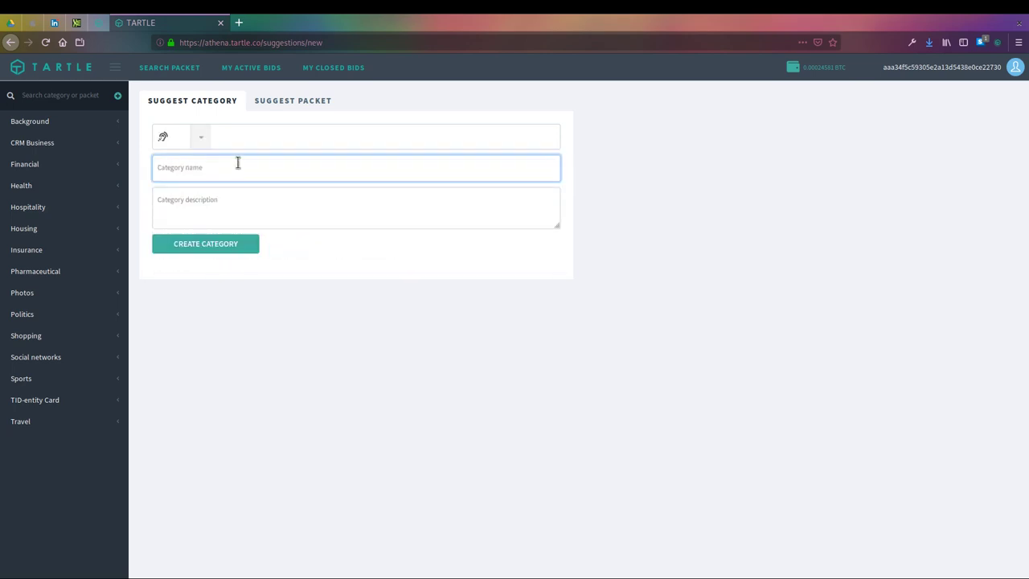
pyautogui.write('Hearing')
pyautogui.click(293, 201)
pyautogui.write('D')
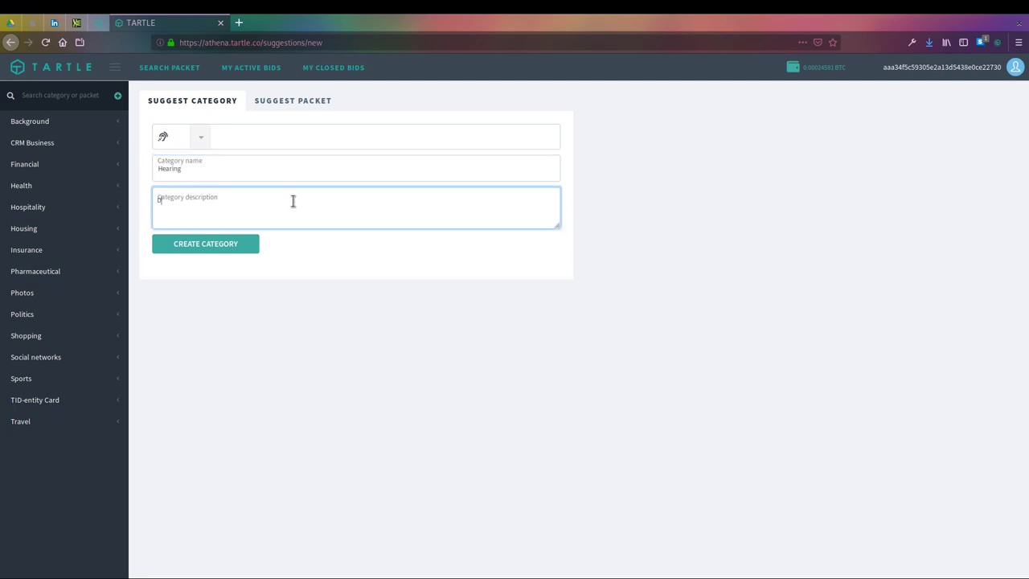
pyautogui.write('ealing with')
pyautogui.press('BackSpace')
pyautogui.press('BackSpace')
pyautogui.write('vaious')
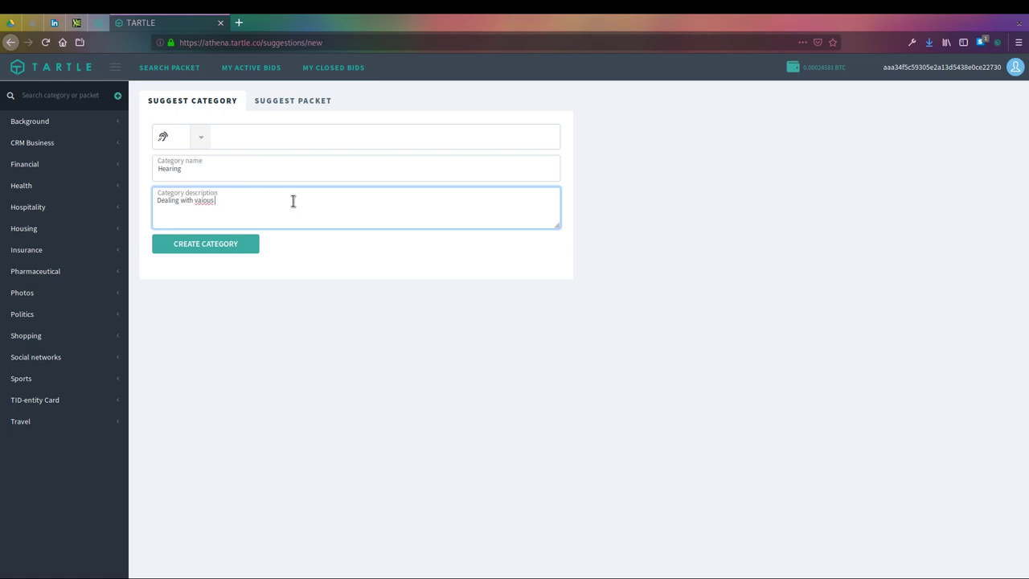
pyautogui.press('BackSpace')
pyautogui.press('BackSpace')
pyautogui.press('BackSpace')
pyautogui.press('BackSpace')
pyautogui.press('BackSpace')
pyautogui.write('rious audio issues')
pyautogui.click(191, 245)
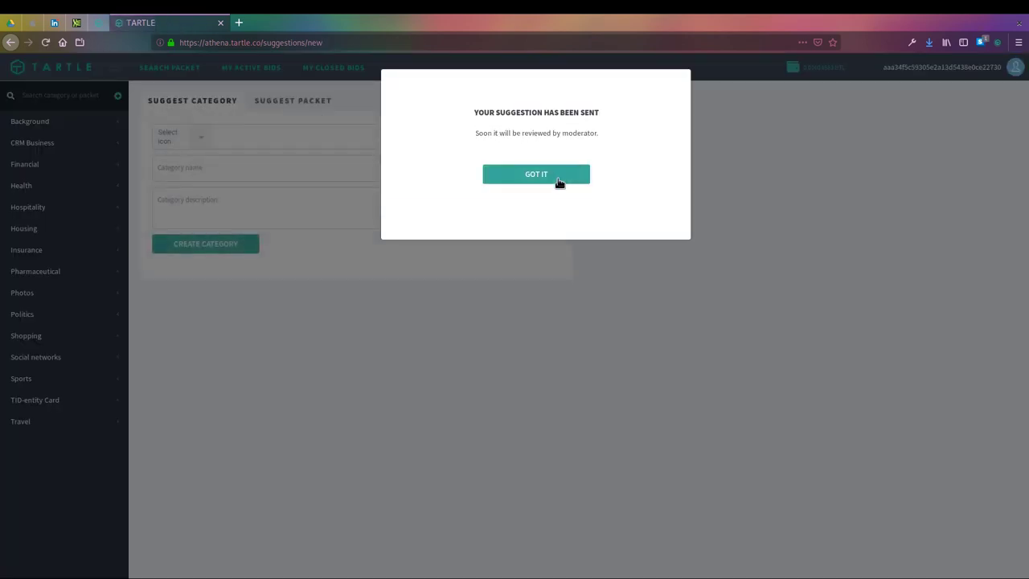
pyautogui.click(557, 178)
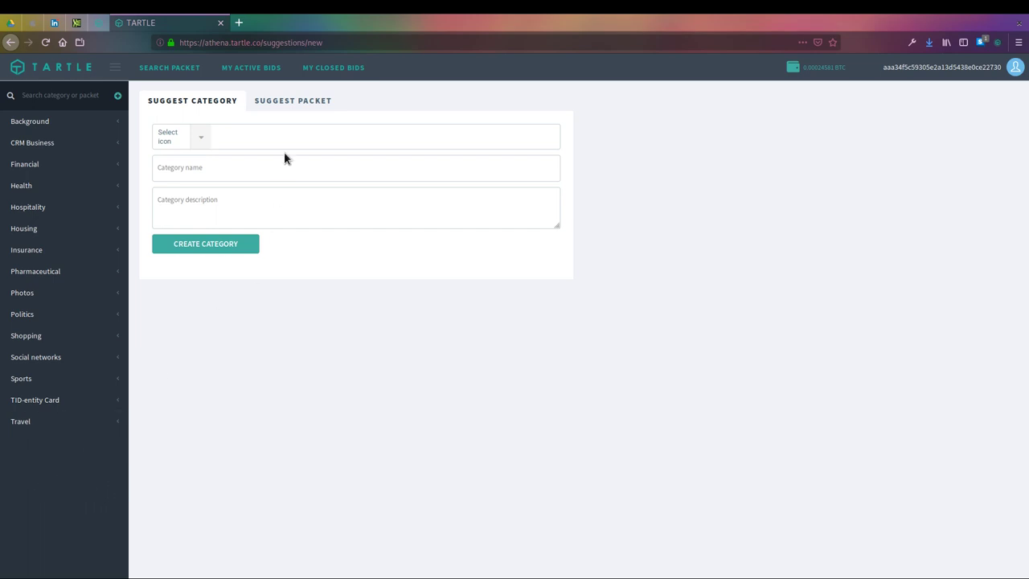
# - Start a packet suggestion in the Sports category, named "Sports Packet 3" with the description "NFL"
pyautogui.click(283, 100)
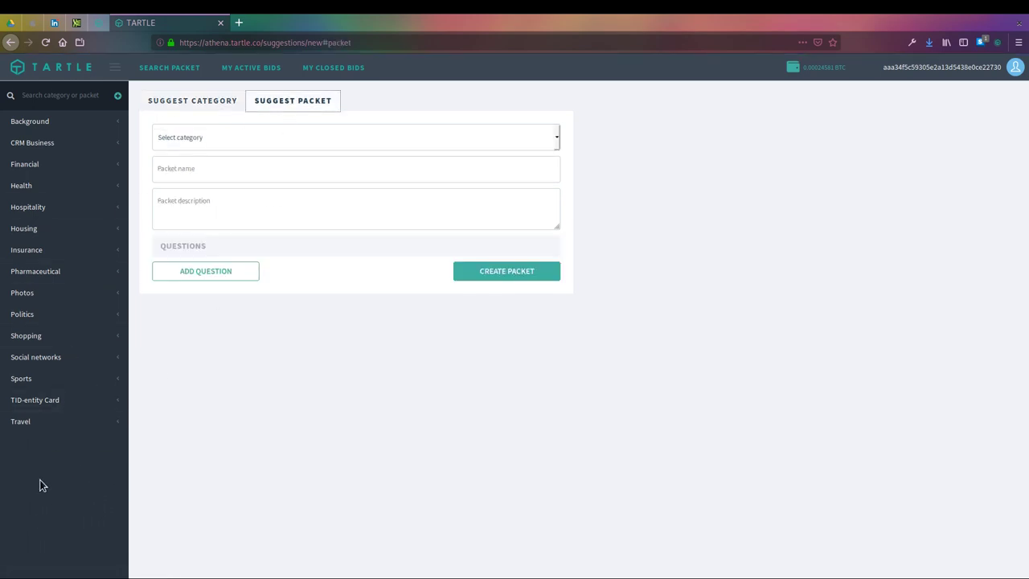
pyautogui.click(207, 149)
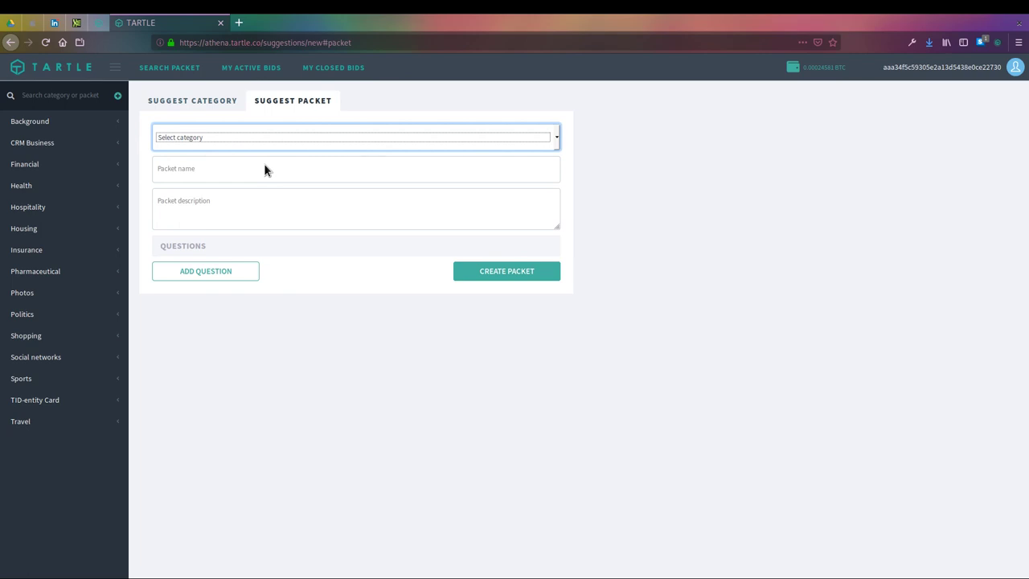
pyautogui.press('s')
pyautogui.press('p')
pyautogui.click(317, 174)
pyautogui.write('Sports')
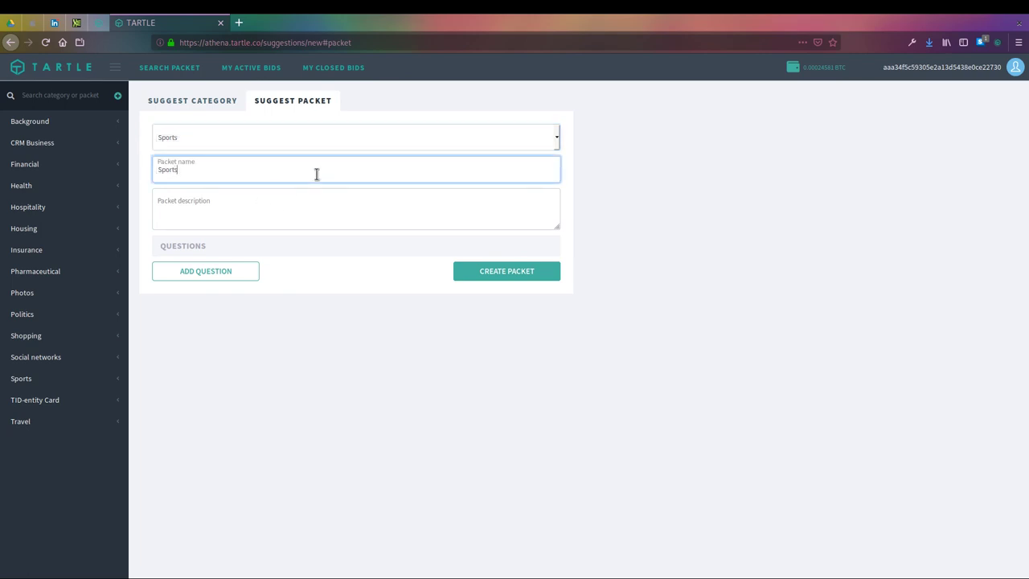
pyautogui.write(' Packet 3')
pyautogui.click(317, 206)
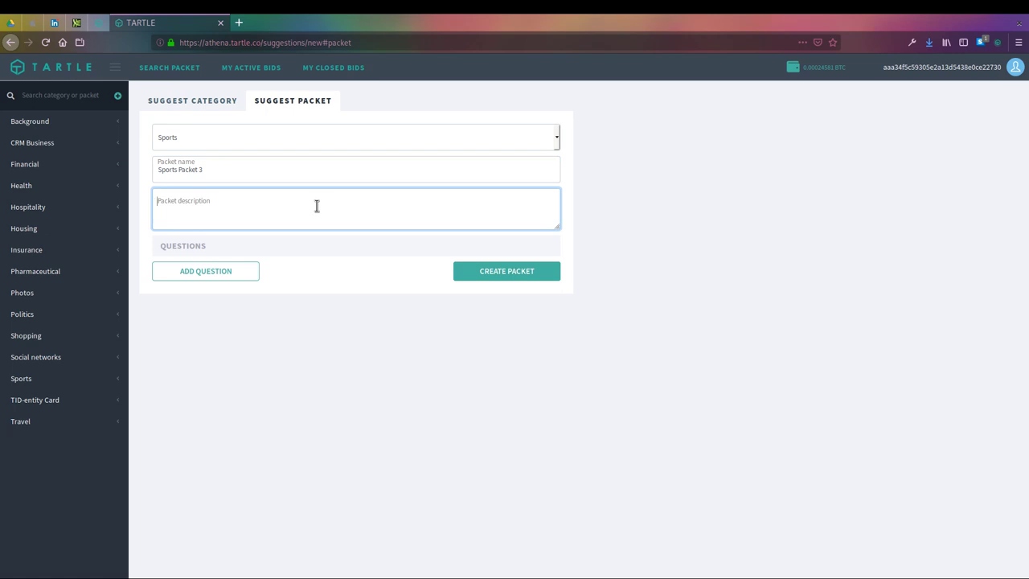
pyautogui.write('NFL')
pyautogui.click(332, 274)
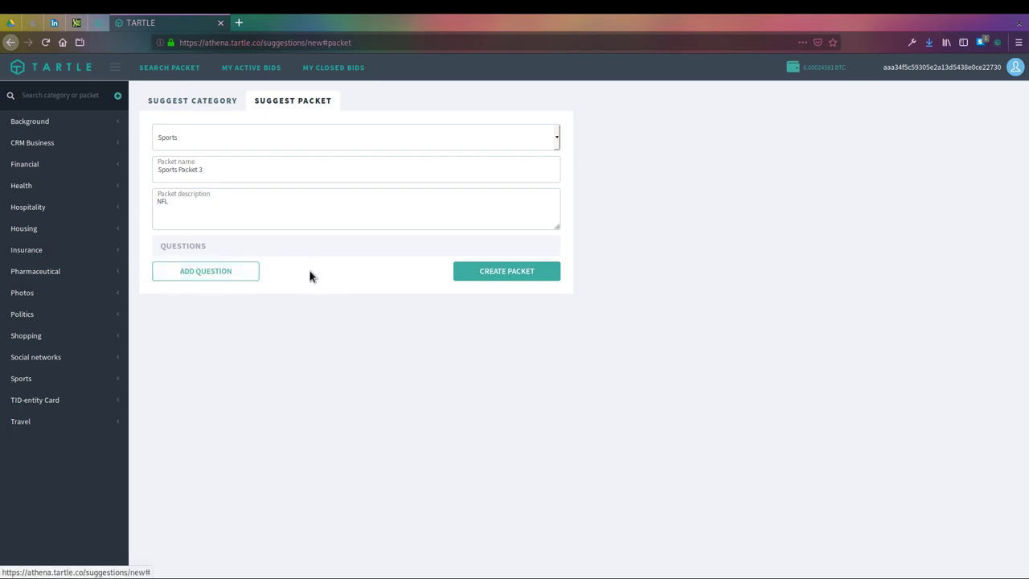
pyautogui.moveTo(158, 239); pyautogui.dragTo(158, 257)
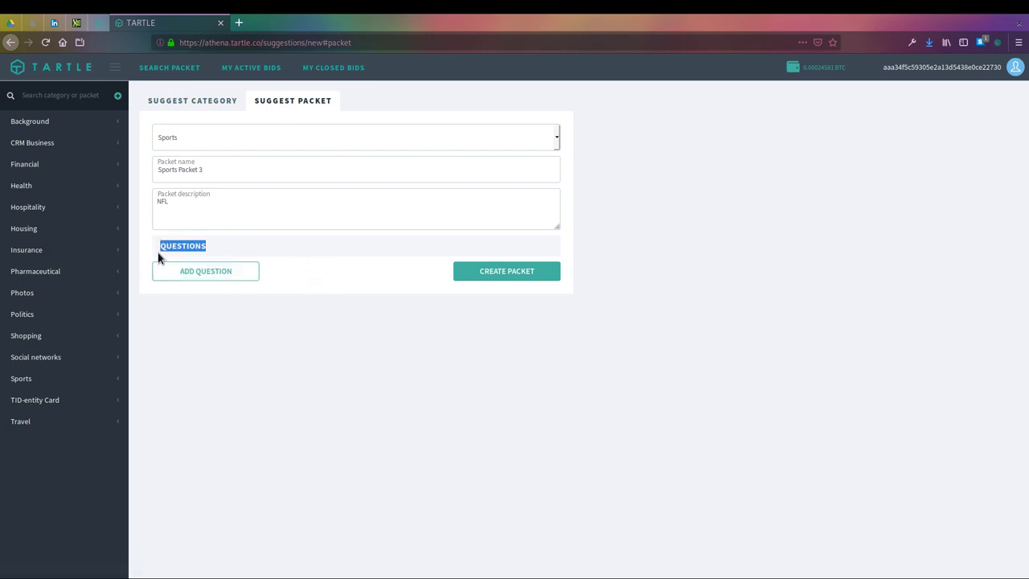
pyautogui.click(252, 253)
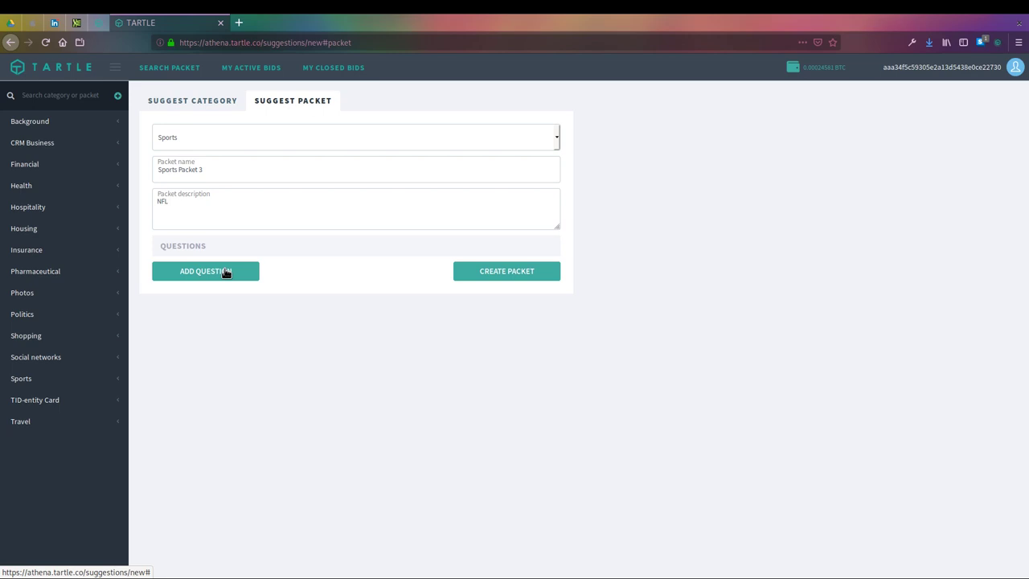
# - Add a basic question to the packet reading "Which is your favorite team?"
pyautogui.click(227, 273)
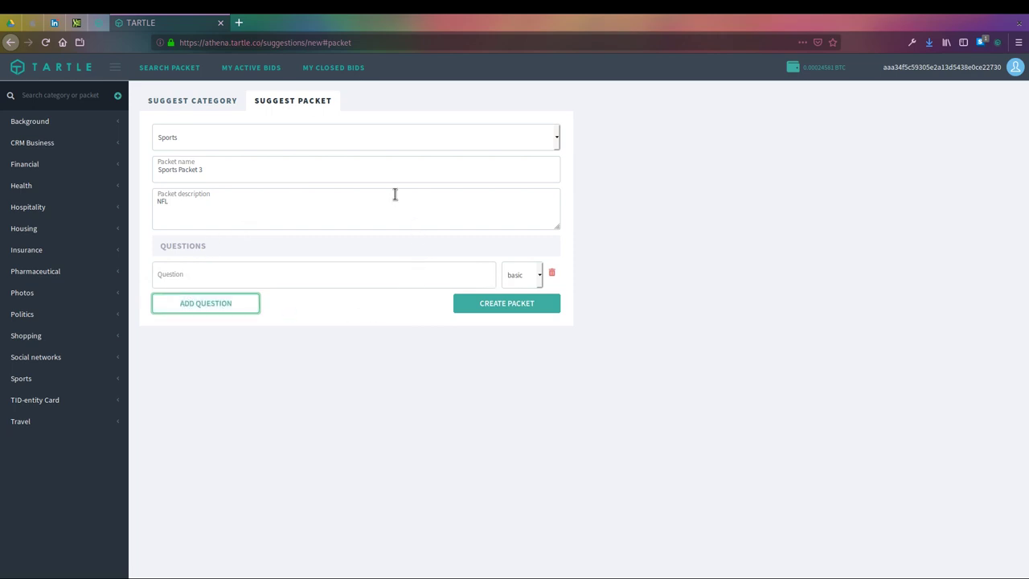
pyautogui.click(227, 273)
pyautogui.write('Wh')
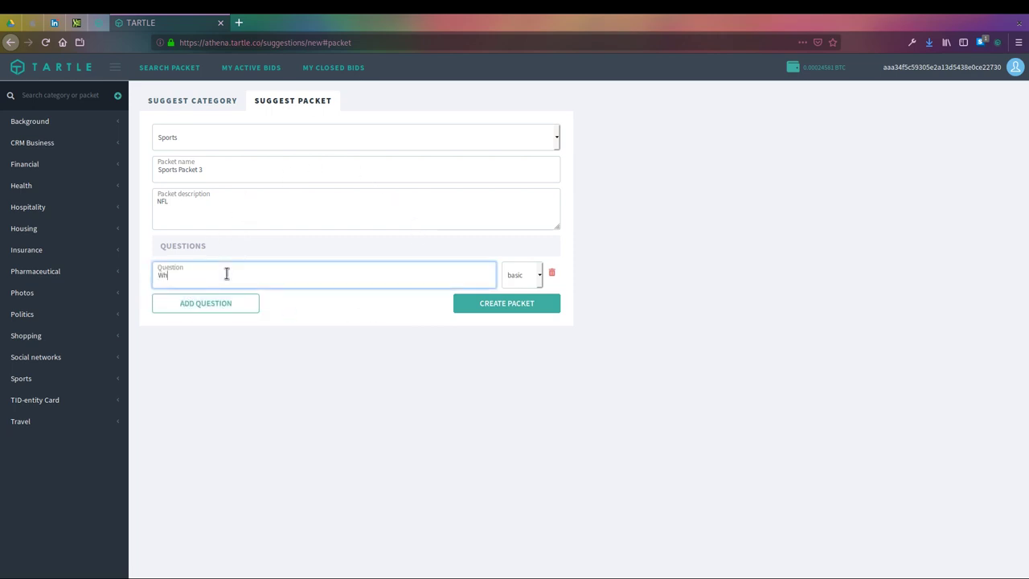
pyautogui.write('ich is your favorite team?')
# - Add a second question of the multiple type reading "List the players in your fantasy football league"
pyautogui.click(236, 303)
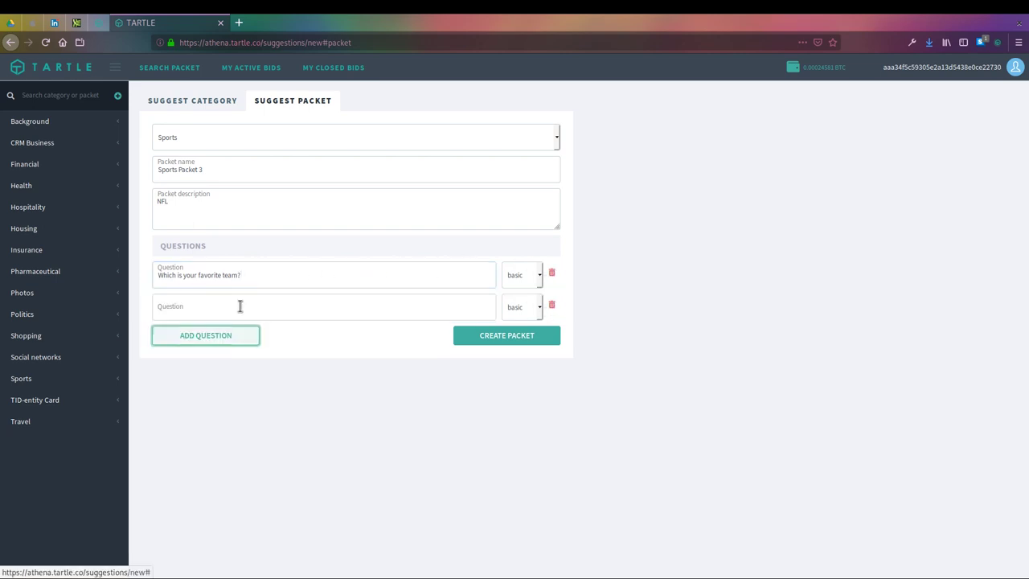
pyautogui.click(525, 346)
pyautogui.click(328, 312)
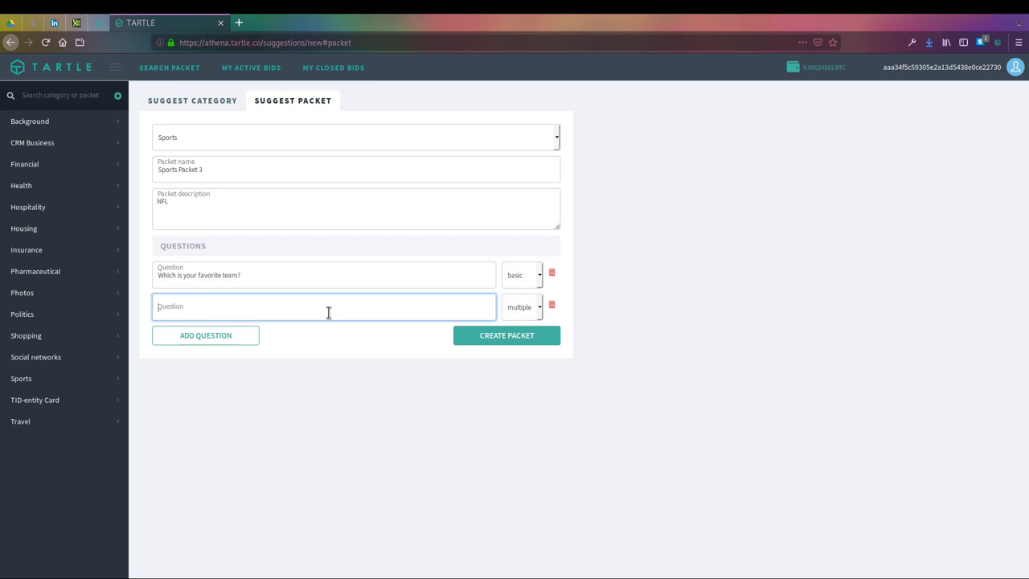
pyautogui.write('List the players in your fantasy foot')
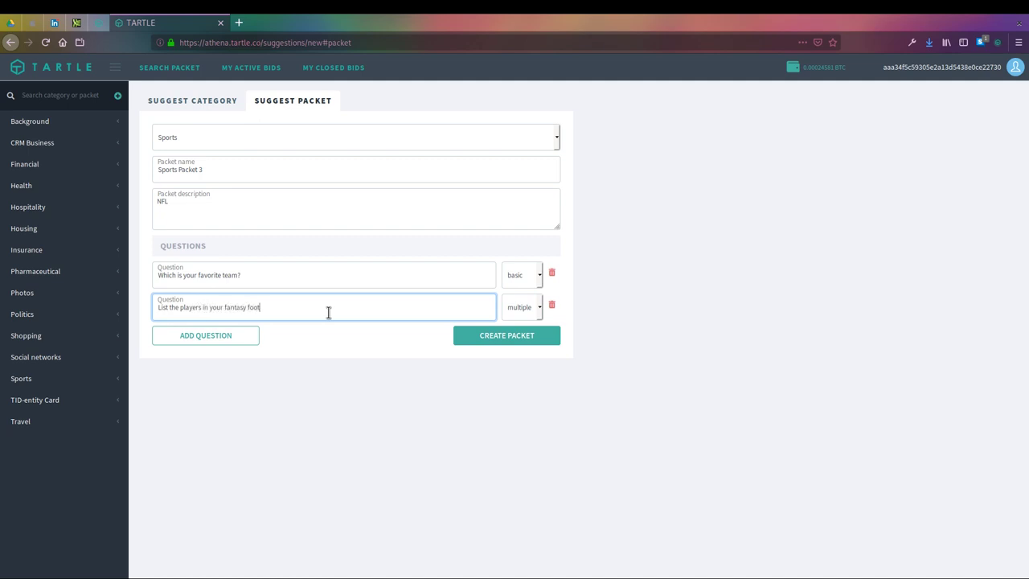
pyautogui.write('ball league')
pyautogui.click(528, 318)
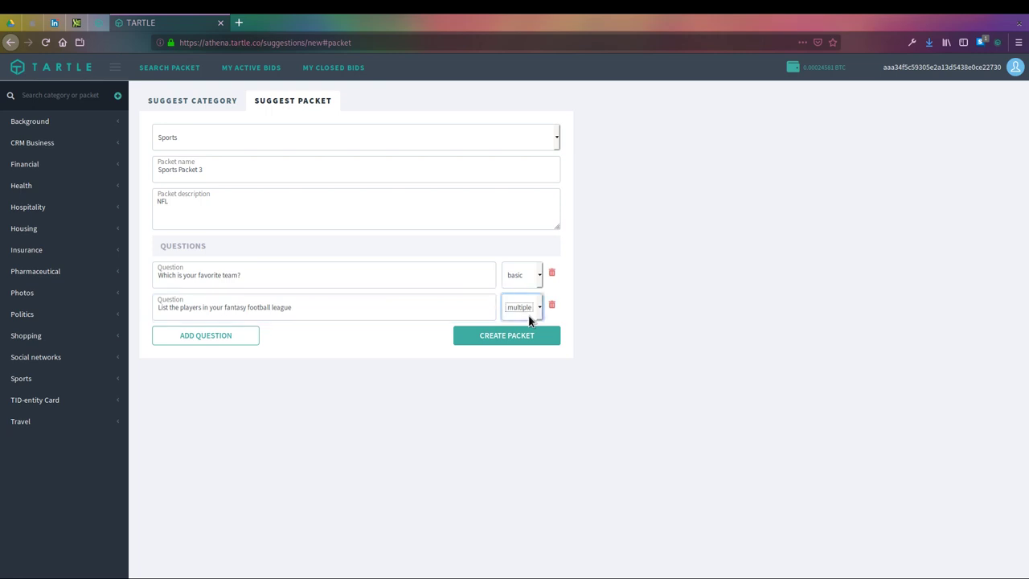
pyautogui.click(522, 274)
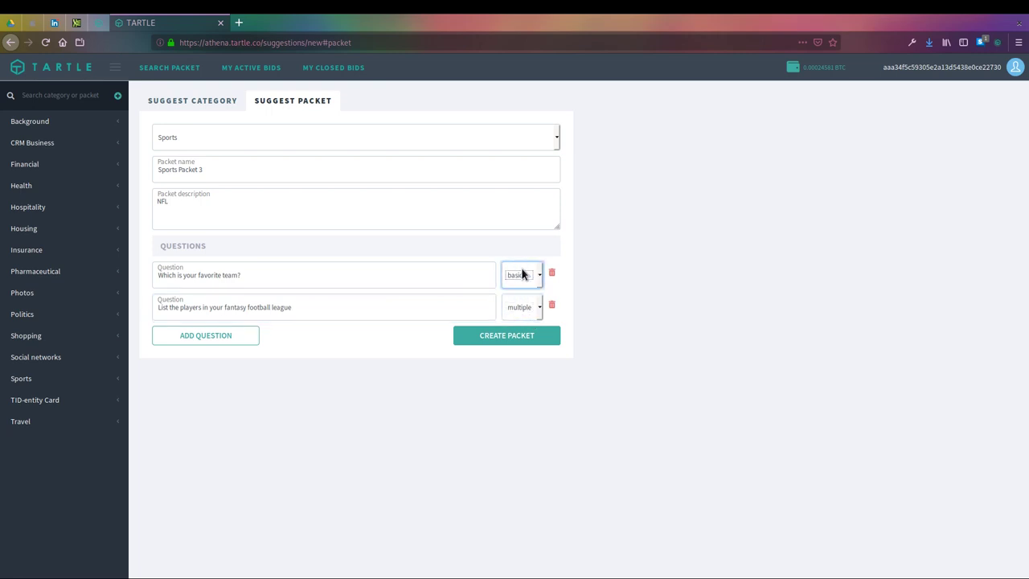
pyautogui.click(247, 275)
pyautogui.moveTo(248, 275); pyautogui.dragTo(142, 273)
pyautogui.click(288, 273)
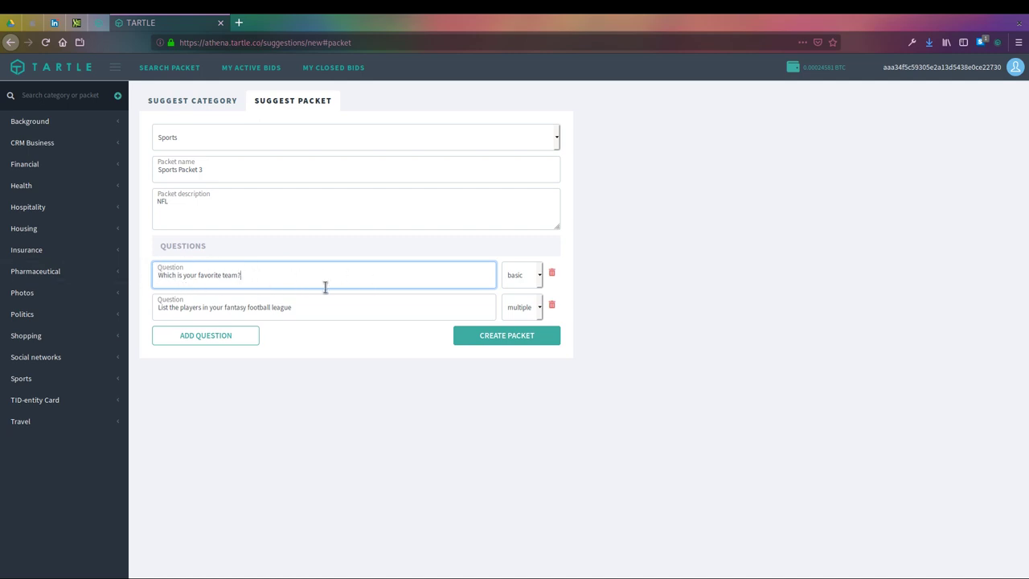
pyautogui.click(390, 313)
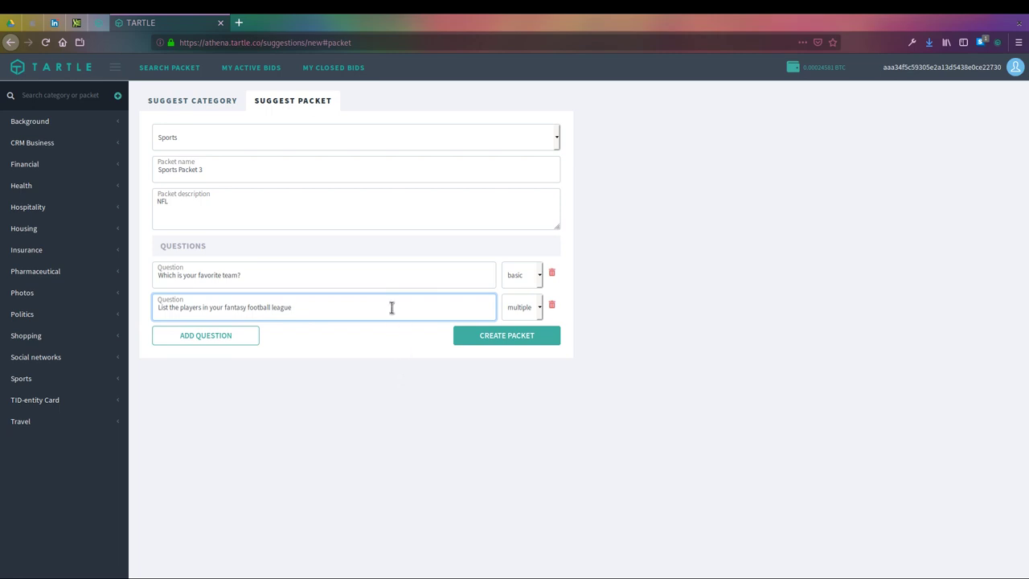
pyautogui.click(513, 307)
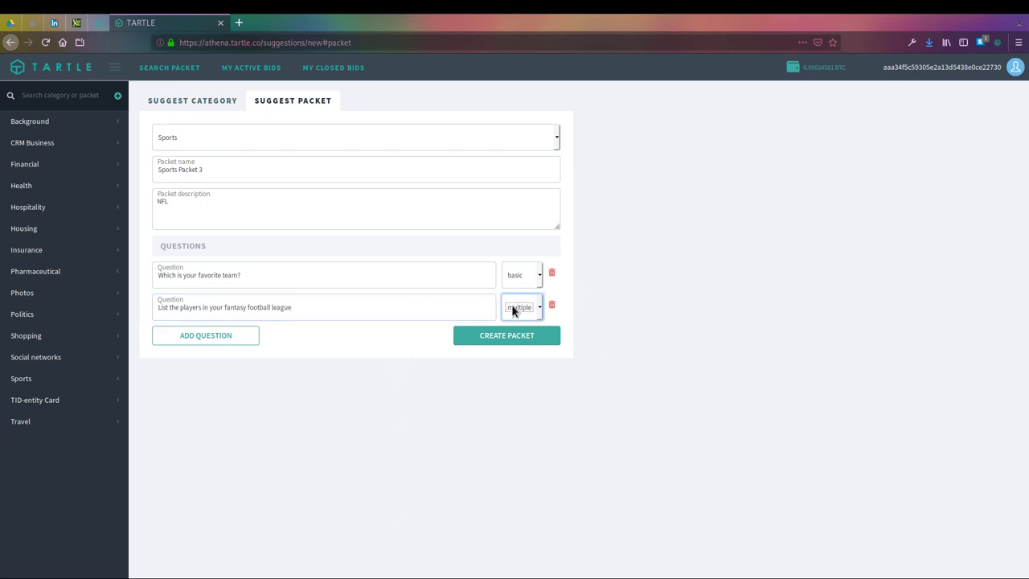
pyautogui.click(346, 345)
# - Add a third question to the packet and set its answer type to image
pyautogui.click(204, 341)
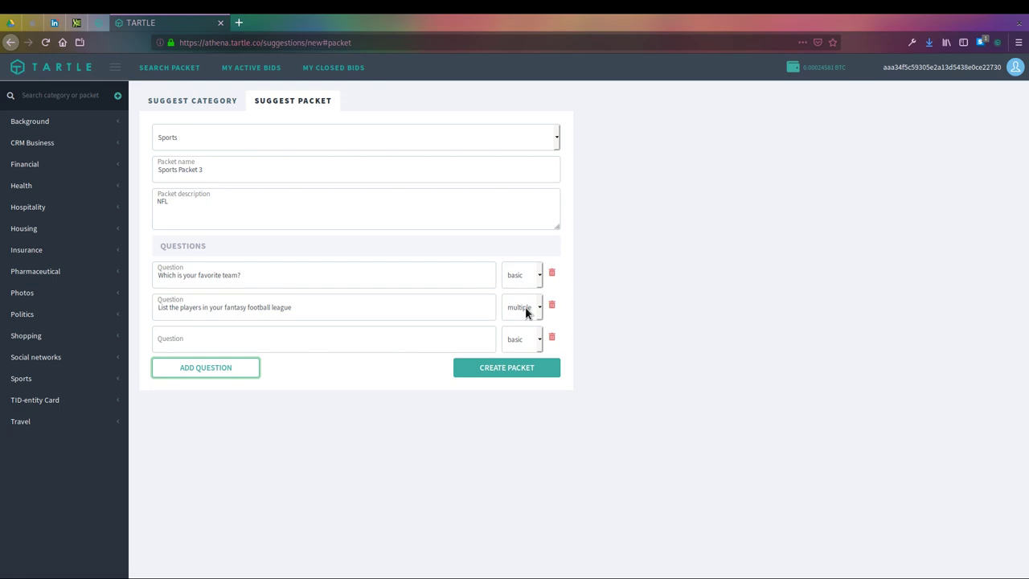
pyautogui.moveTo(304, 277); pyautogui.dragTo(138, 276)
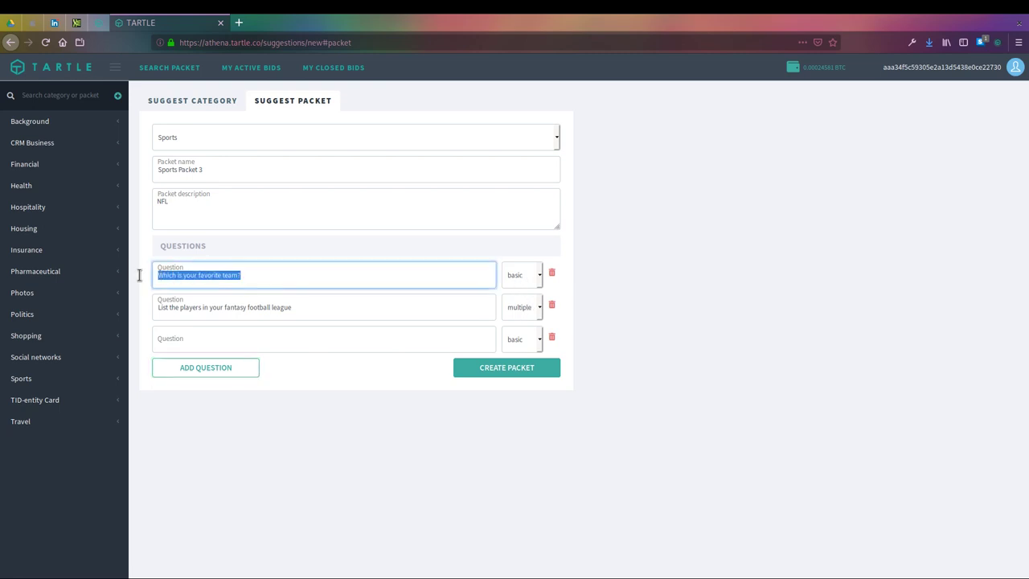
pyautogui.click(350, 265)
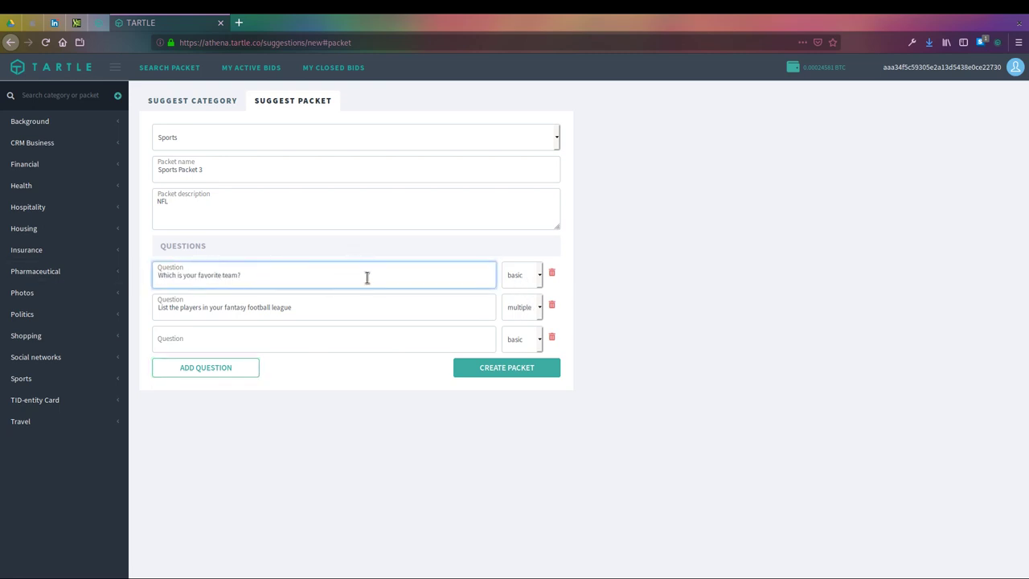
pyautogui.press('Home')
pyautogui.click(345, 344)
pyautogui.press('Tab')
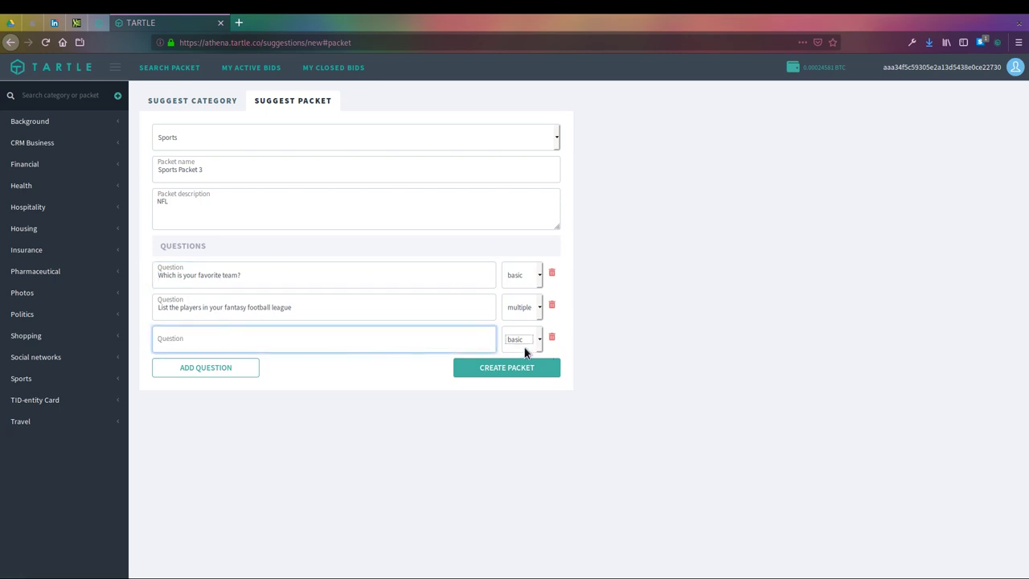
pyautogui.press('Down')
pyautogui.press('Down')
# - Word the third question as "Please upload a picture of your living room in front of the TV for football sunday"
pyautogui.click(345, 348)
pyautogui.write('p')
pyautogui.press('BackSpace')
pyautogui.write('Please upload a b')
pyautogui.press('BackSpace')
pyautogui.write('video')
pyautogui.press('BackSpace')
pyautogui.press('BackSpace')
pyautogui.press('BackSpace')
pyautogui.press('BackSpace')
pyautogui.press('BackSpace')
pyautogui.write('picture of your living ')
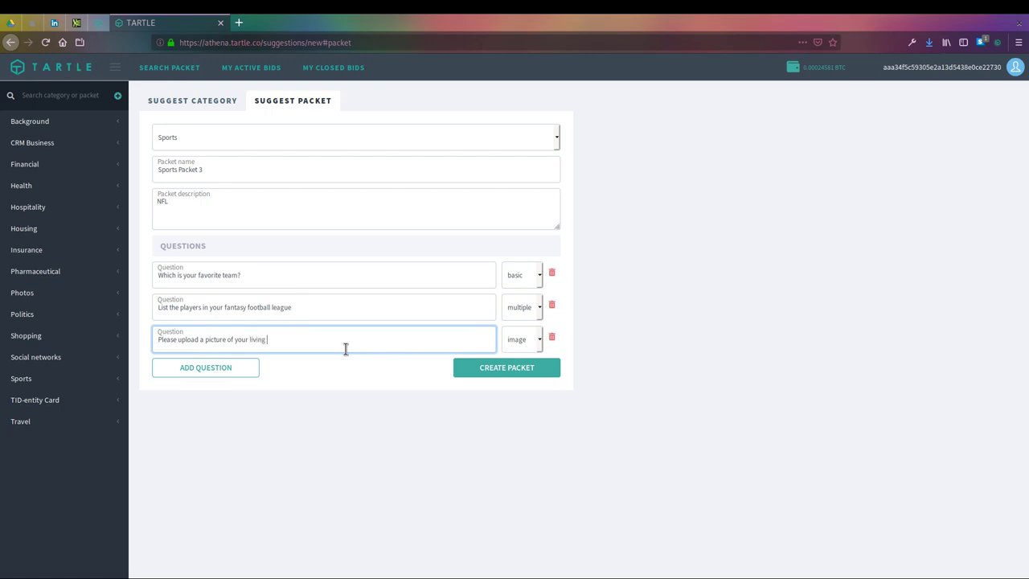
pyautogui.write('room in front of the TV for football sunday.')
pyautogui.press('BackSpace')
pyautogui.click(414, 275)
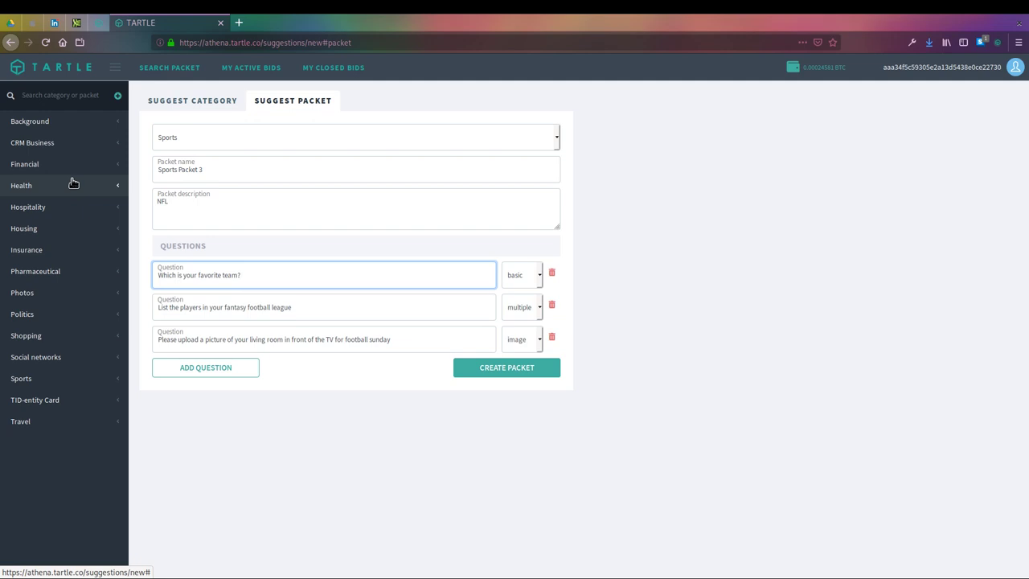
pyautogui.click(532, 277)
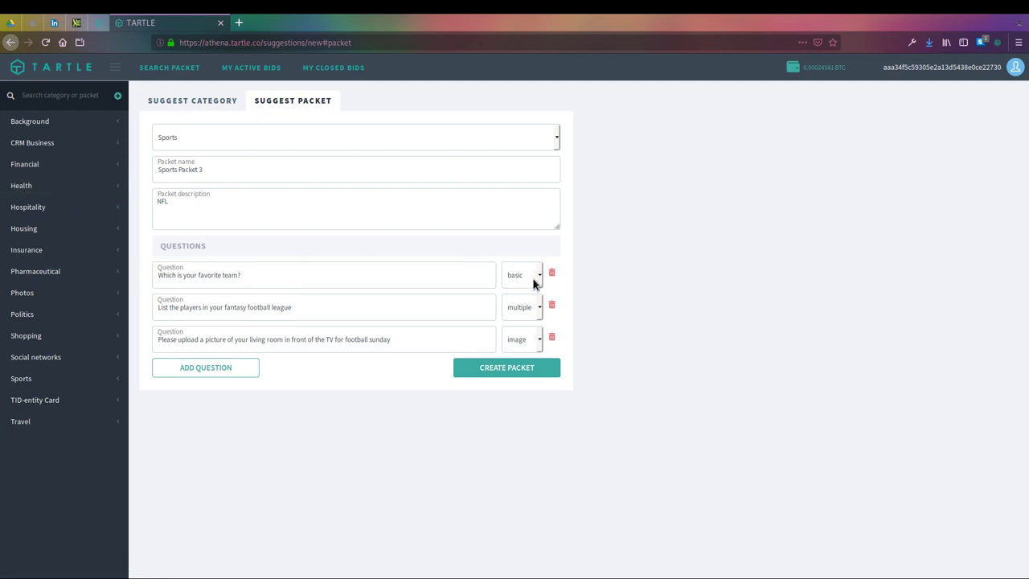
pyautogui.click(298, 268)
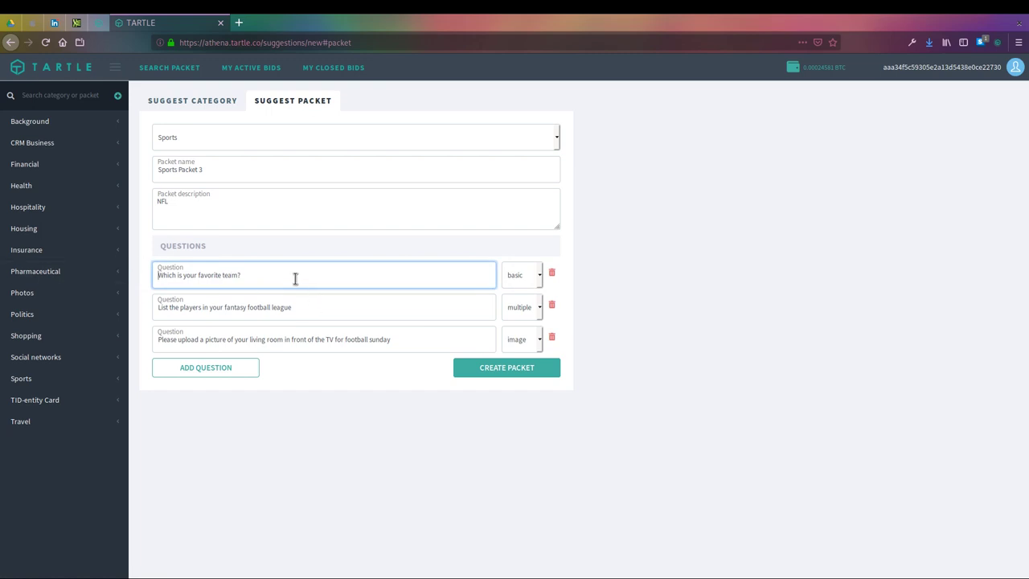
# - Review the wording and answer types of the three questions in the Sports packet
pyautogui.moveTo(296, 278); pyautogui.dragTo(111, 272)
pyautogui.click(373, 304)
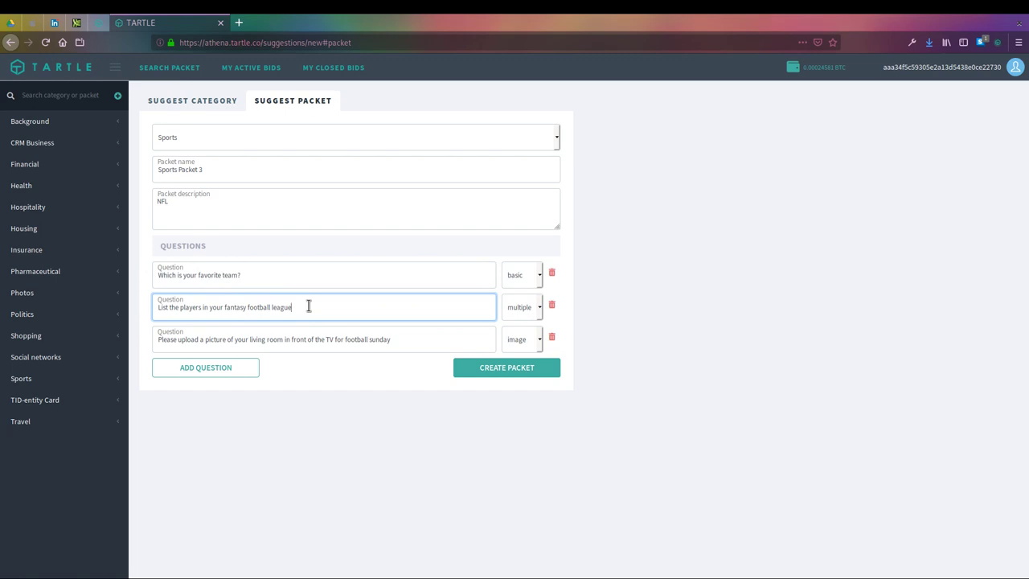
pyautogui.click(447, 344)
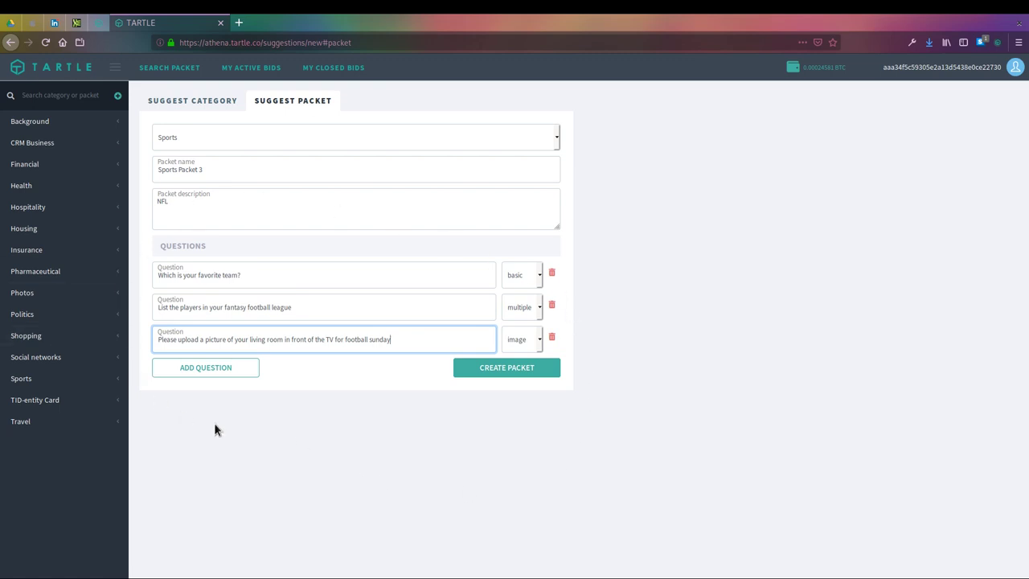
pyautogui.click(374, 369)
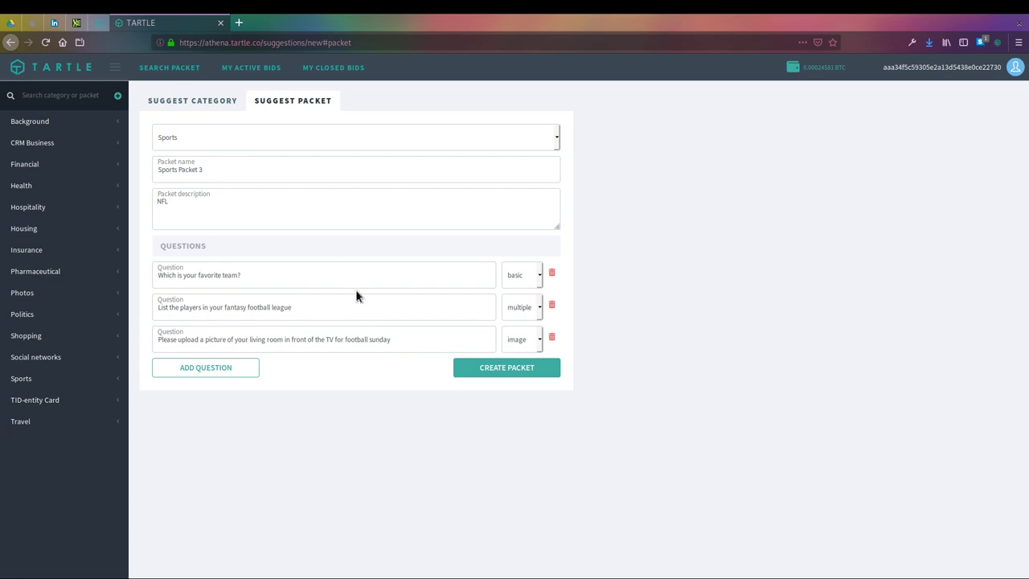
pyautogui.click(331, 282)
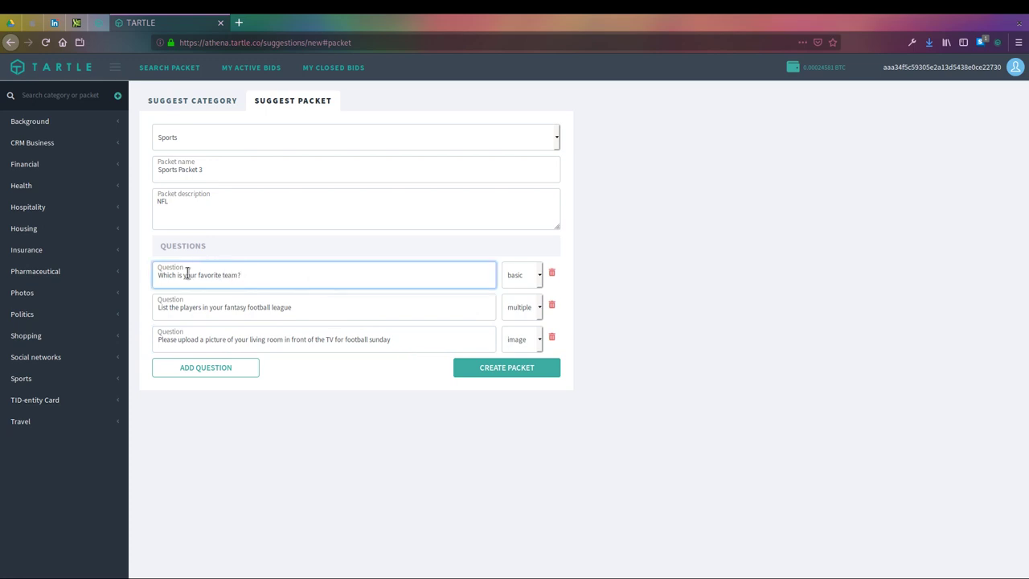
pyautogui.click(340, 309)
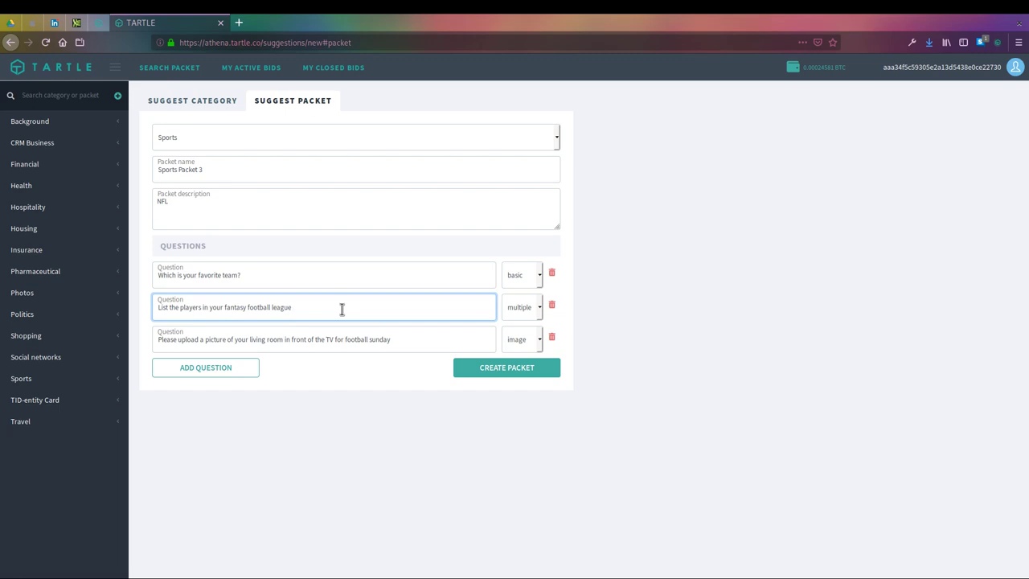
pyautogui.click(400, 450)
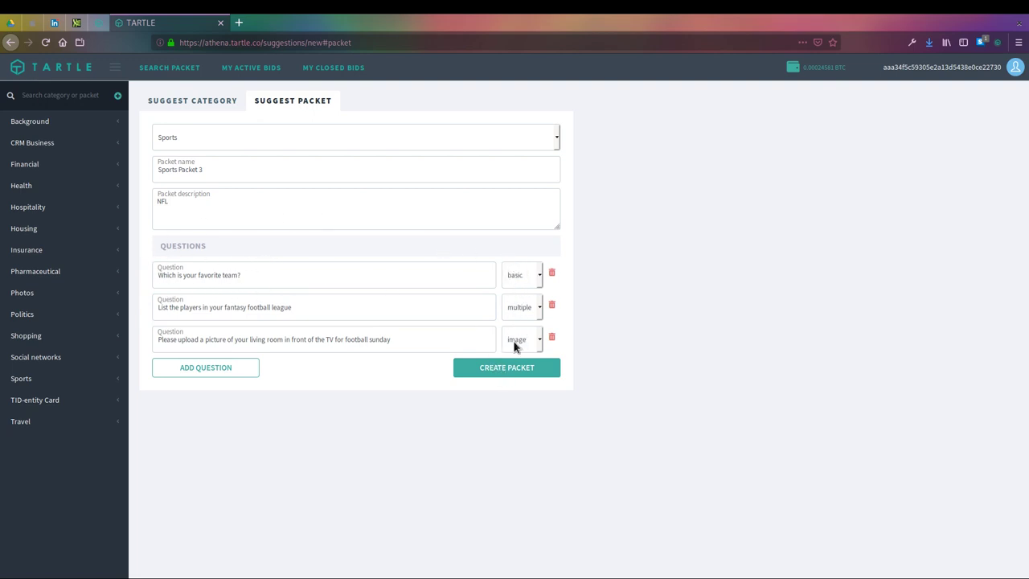
# - Create the Sports Packet 3 suggestion with its three questions and dismiss the confirmation message
pyautogui.click(514, 374)
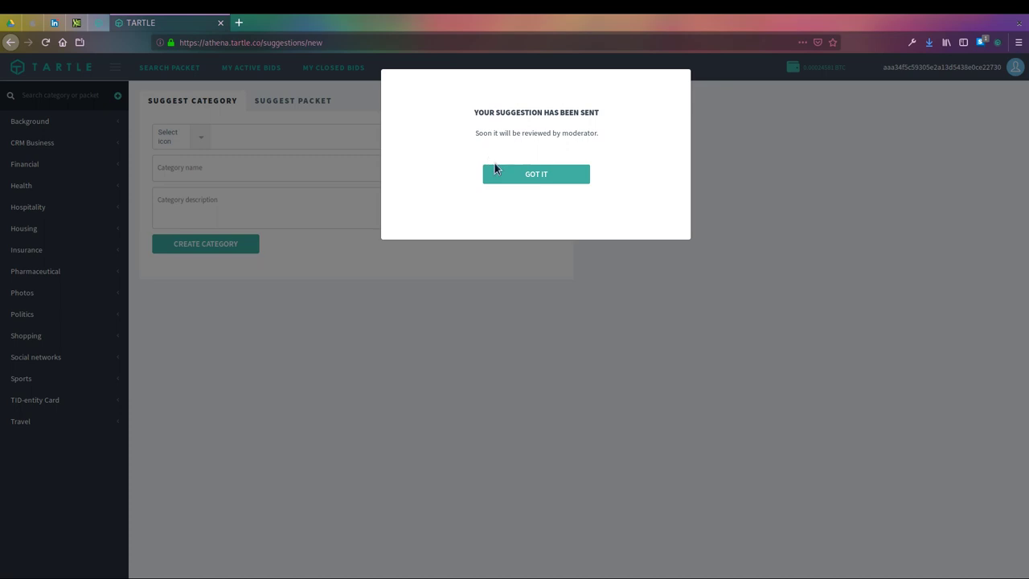
pyautogui.click(550, 179)
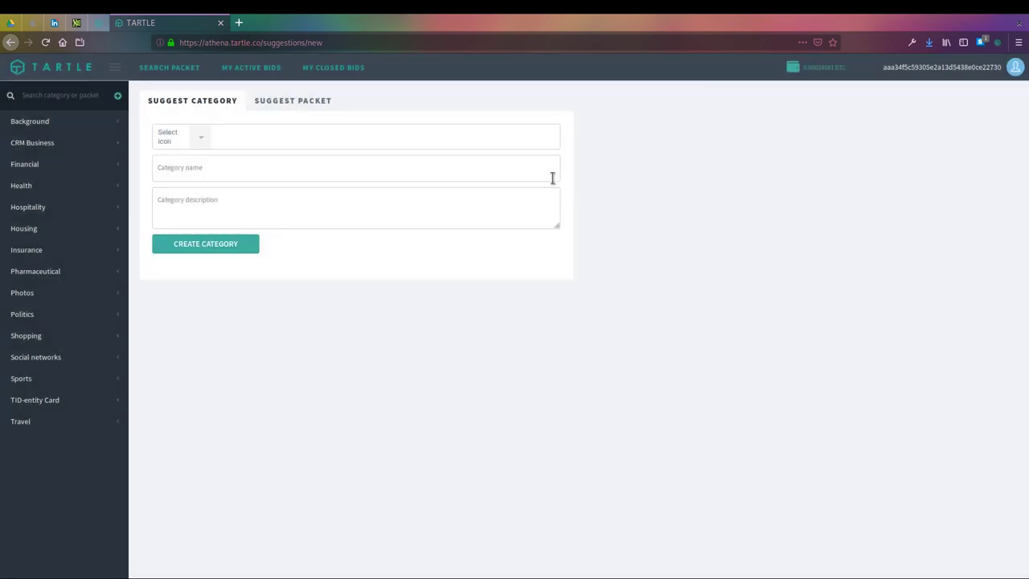